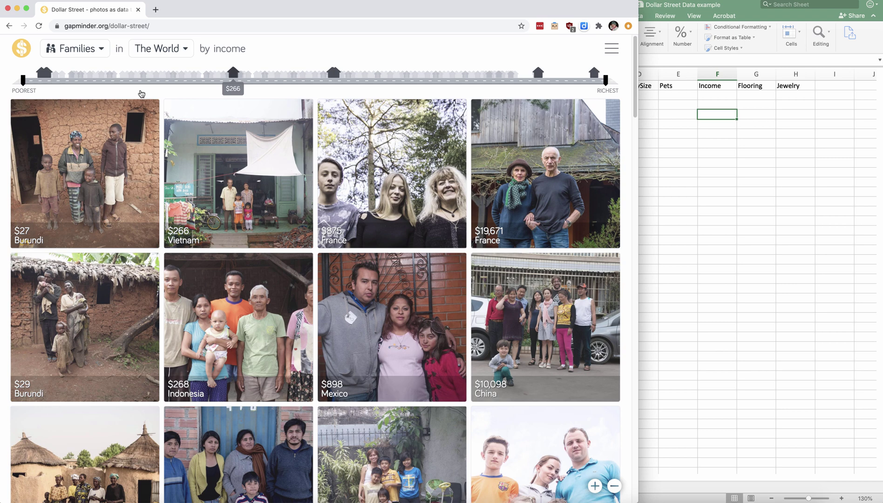
Step: Open the topic panel listing Related, Popular and All topics from the Families dropdown
click(100, 53)
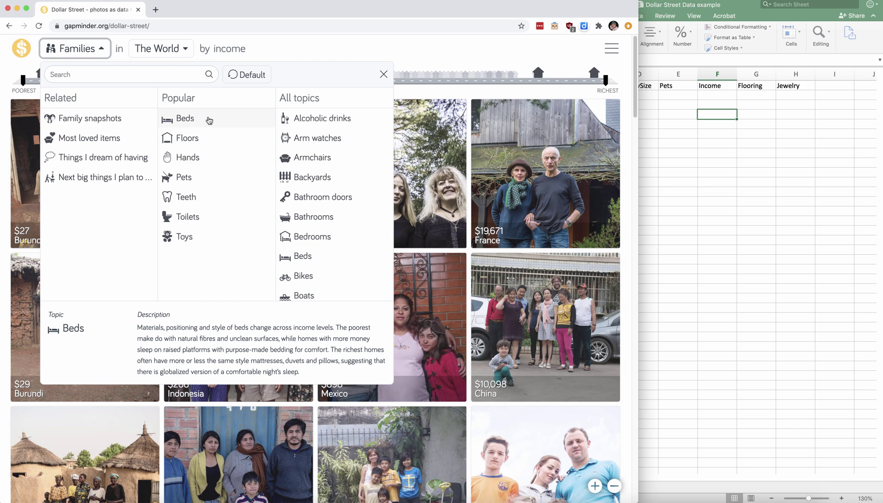
Step: Filter the families to Europe only, ordered by income from Romania $163 to France $19,671
click(186, 54)
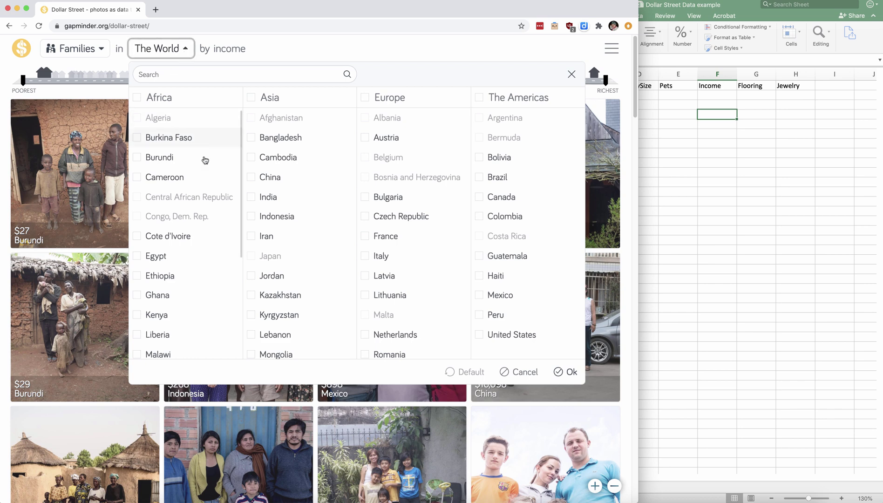
scroll(271, 256, down, 5)
scroll(270, 254, up, 5)
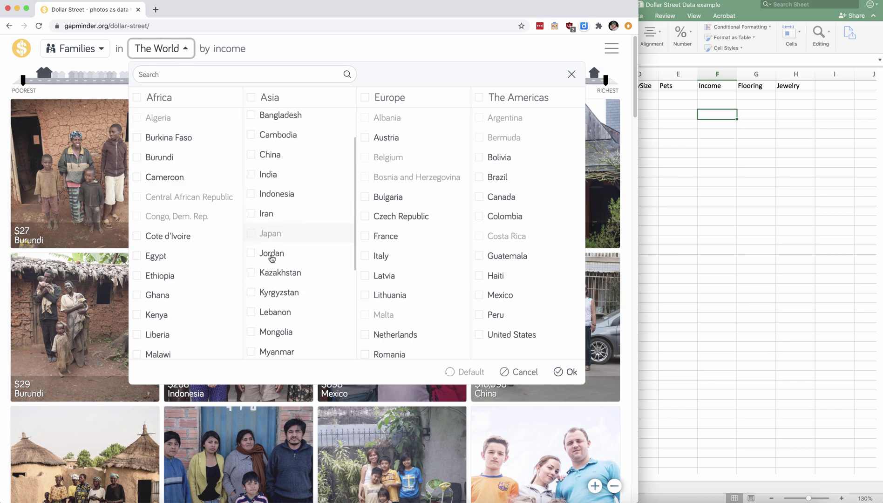
click(365, 98)
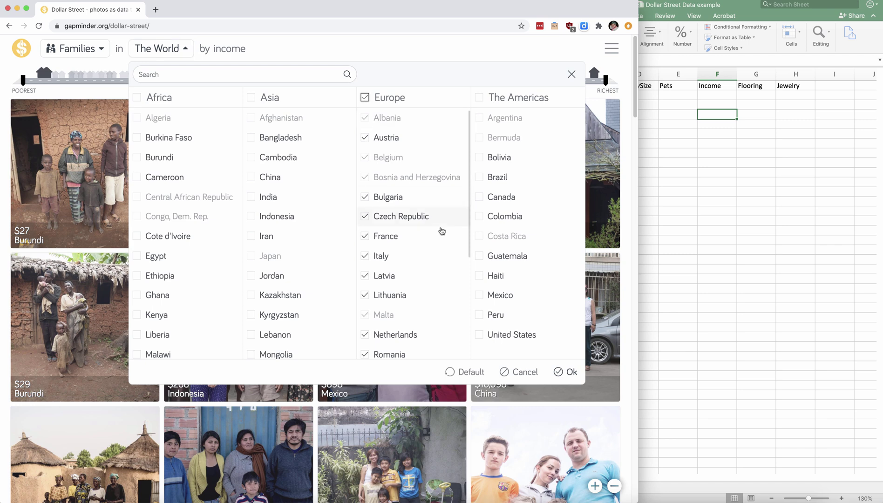
scroll(442, 230, down, 4)
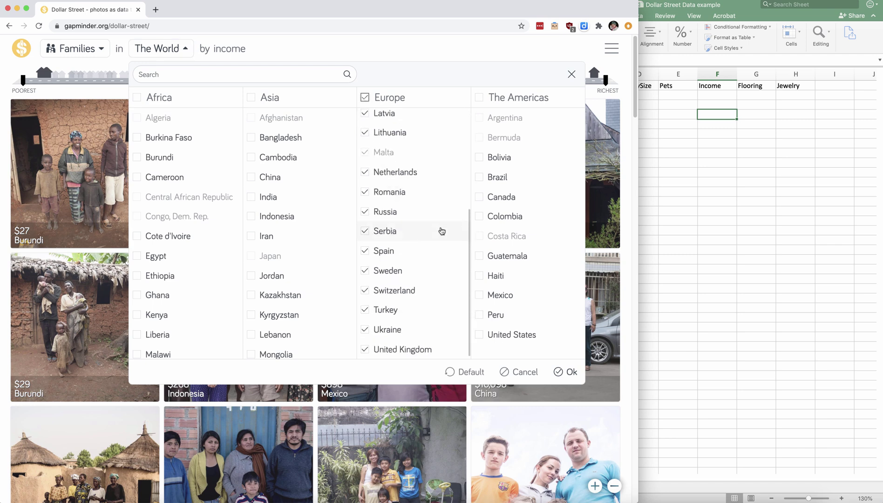
scroll(423, 144, up, 4)
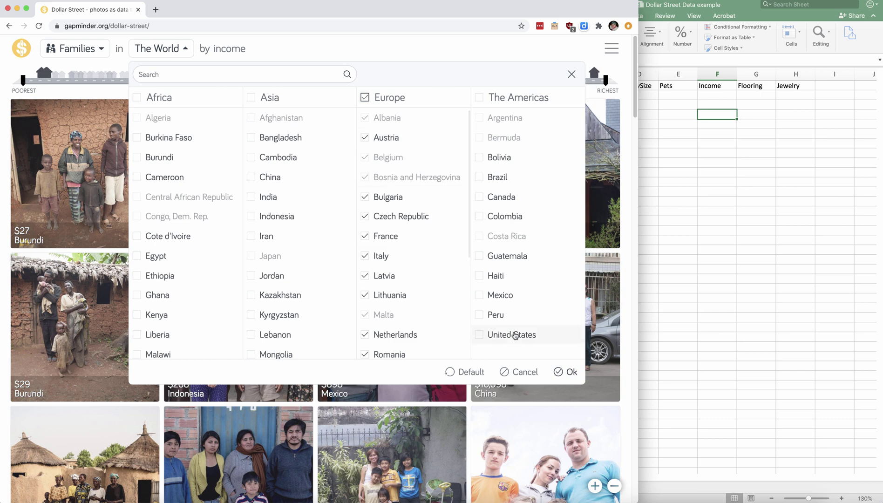
click(570, 372)
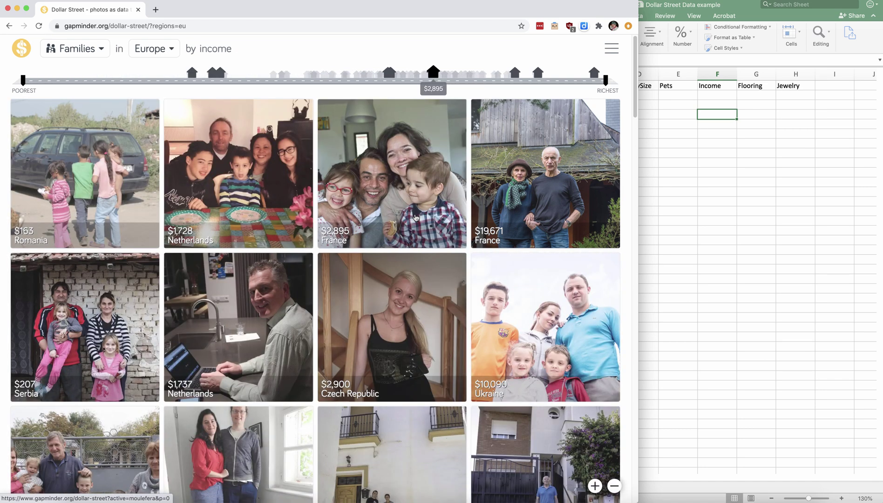
Step: Open the $163 Romania family and step forward past the Netherlands to the $2,895 France family
click(103, 182)
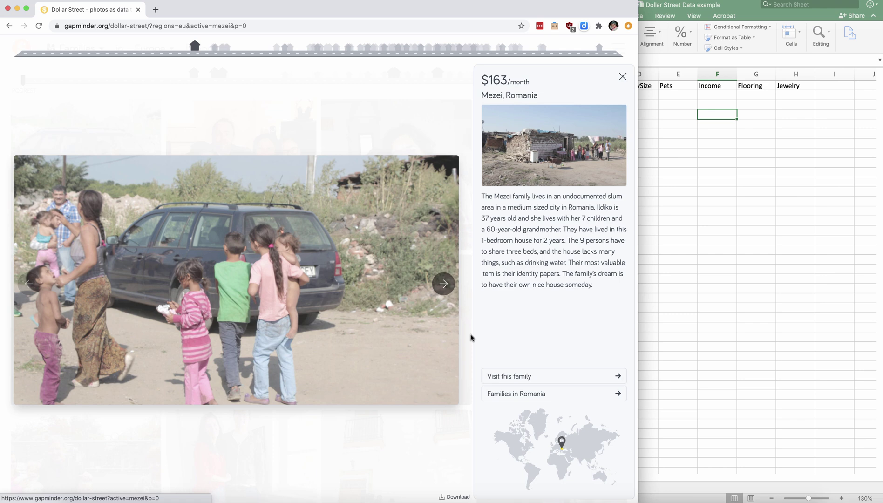
click(443, 283)
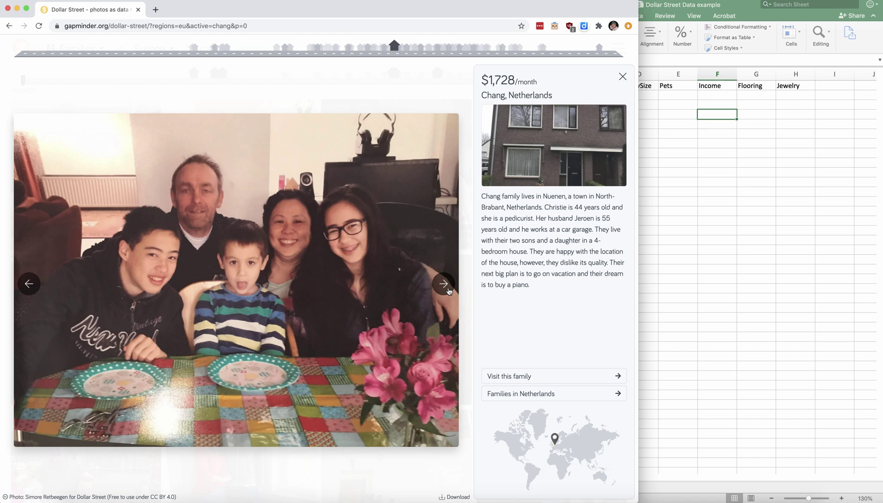
click(448, 290)
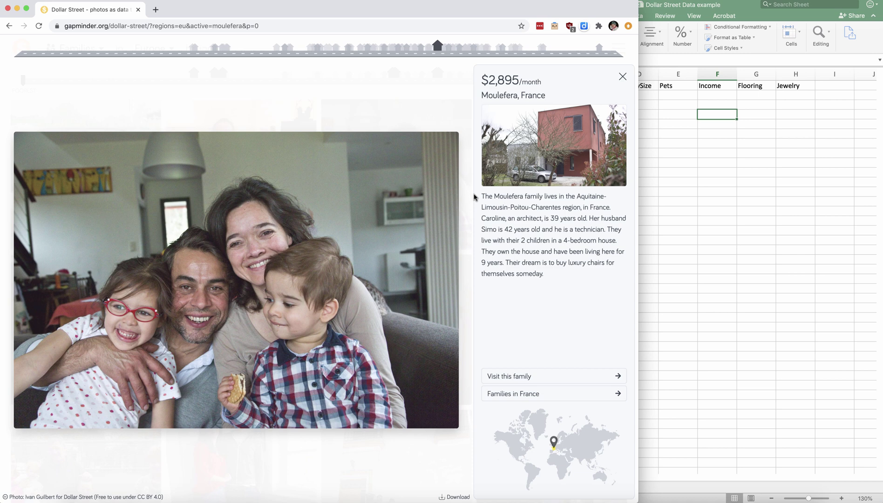
Step: Visit the Moulefera home page and browse its photos, such as the pet cat, oven and parking lot
click(549, 377)
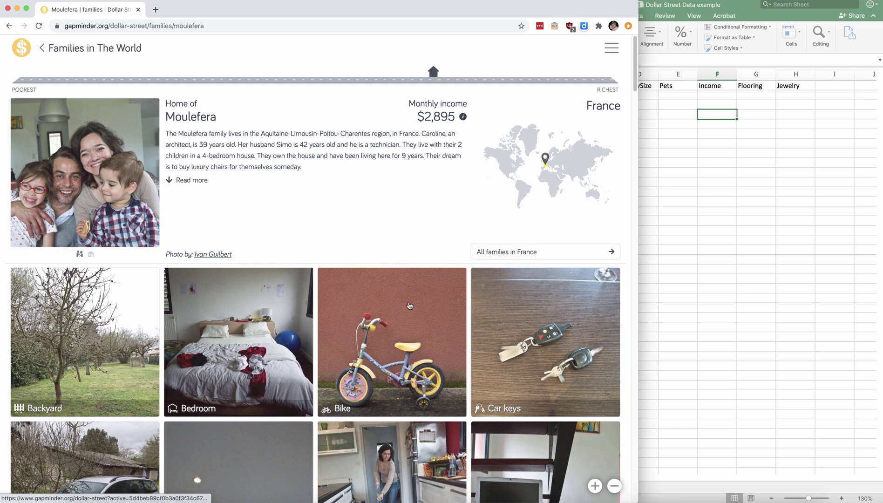
scroll(409, 306, down, 3)
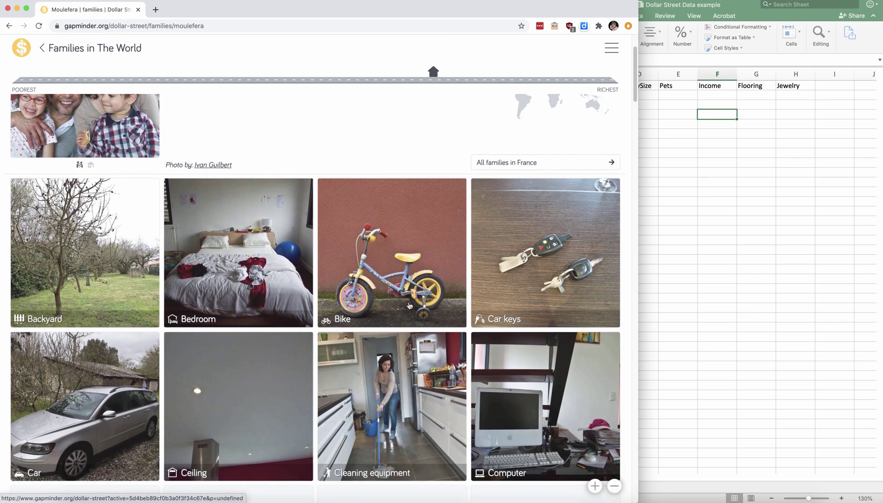
scroll(124, 266, down, 1)
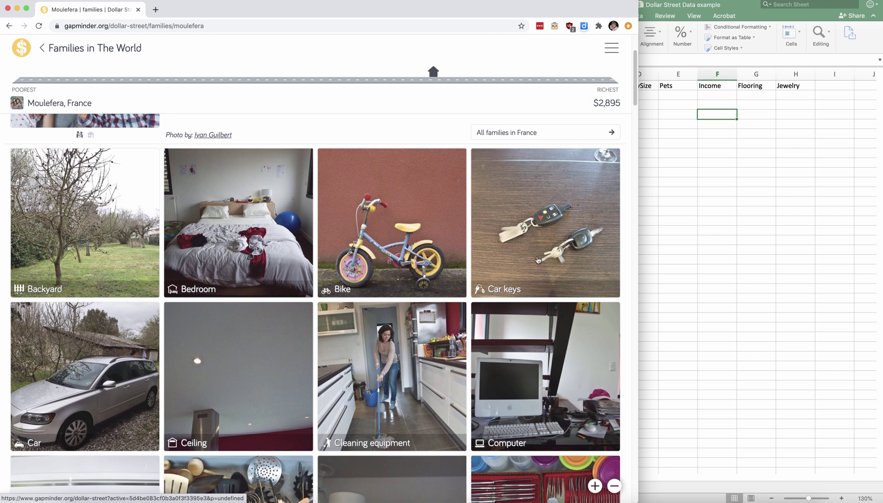
scroll(405, 309, down, 5)
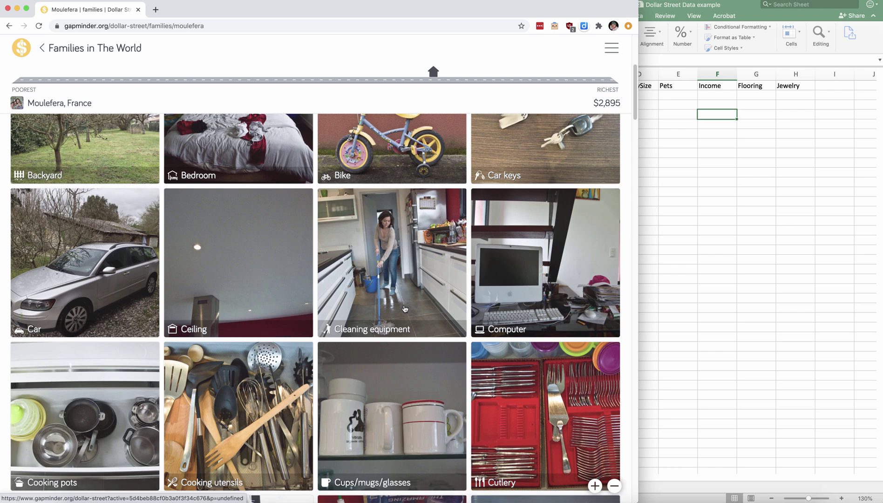
scroll(404, 308, down, 20)
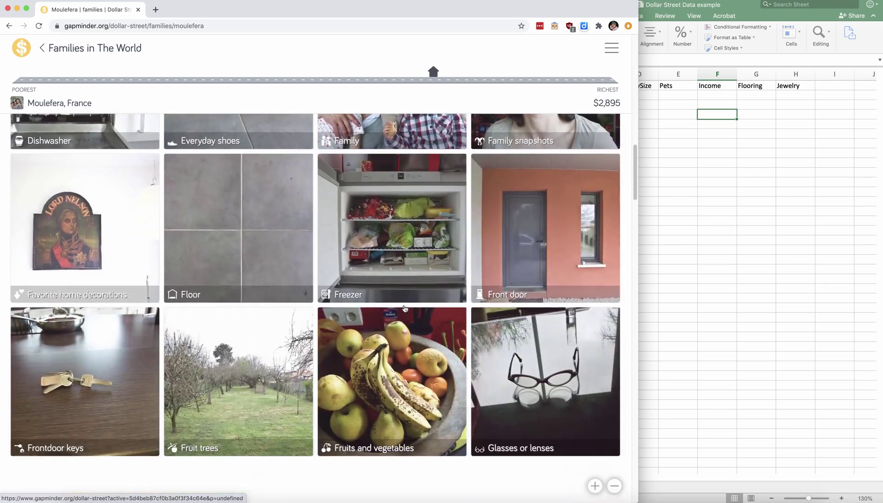
scroll(404, 308, down, 20)
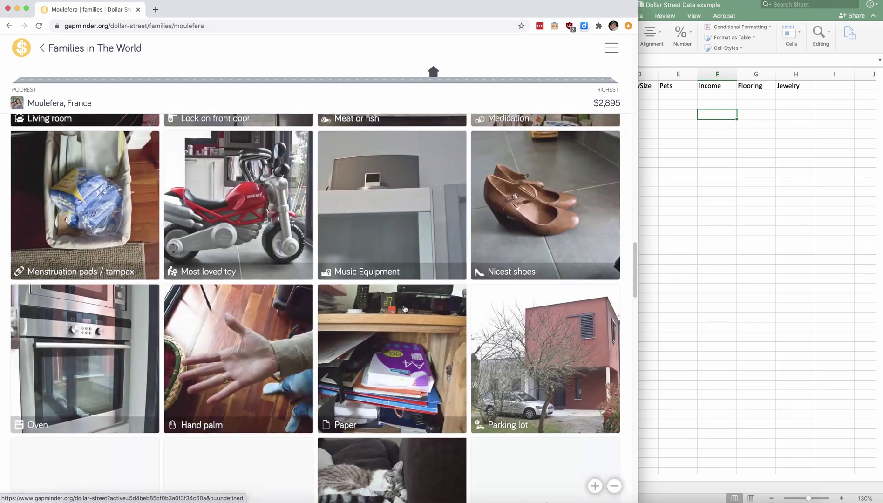
scroll(405, 308, down, 13)
scroll(405, 308, up, 9)
scroll(404, 308, up, 20)
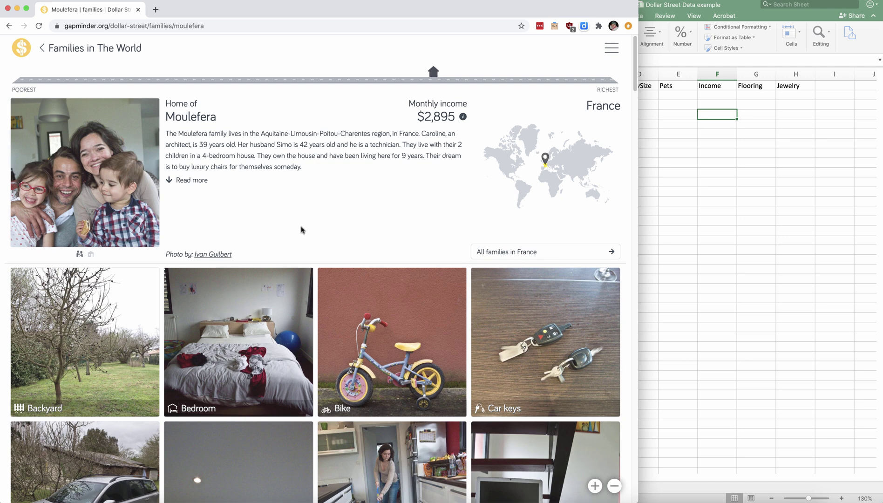
Step: Return to worldwide families and visit the home page of the $268 Indonesia family
click(44, 49)
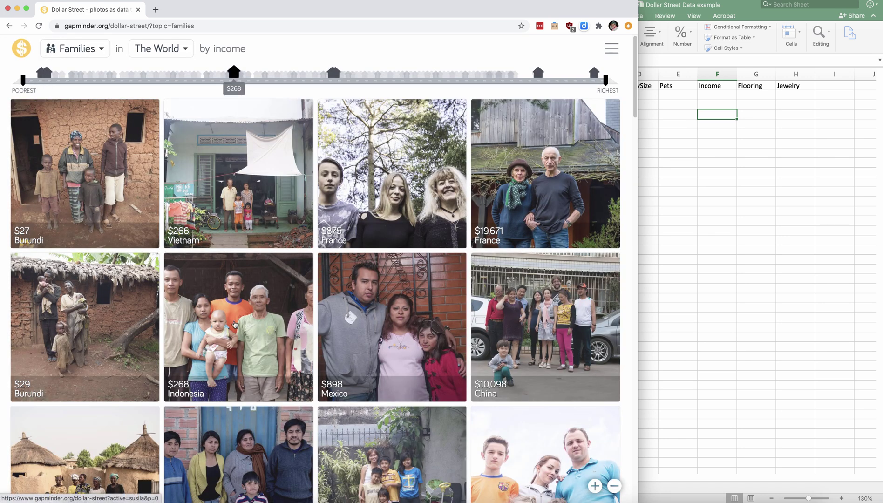
click(254, 323)
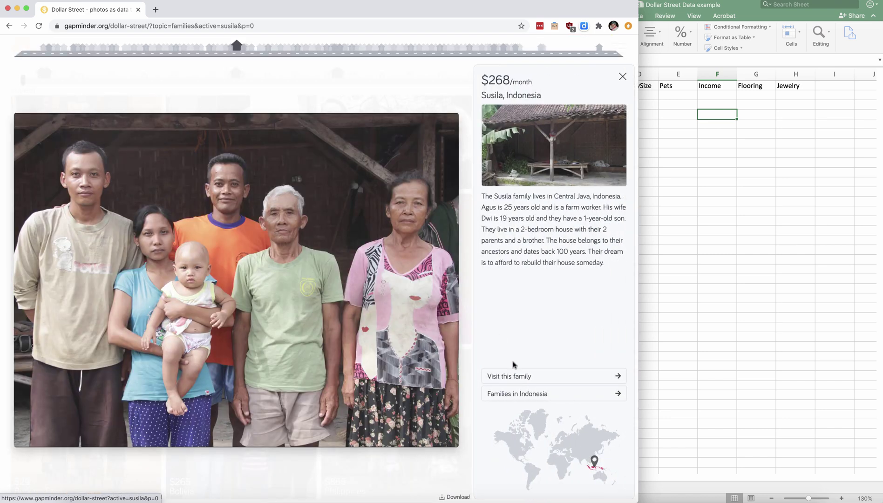
click(526, 376)
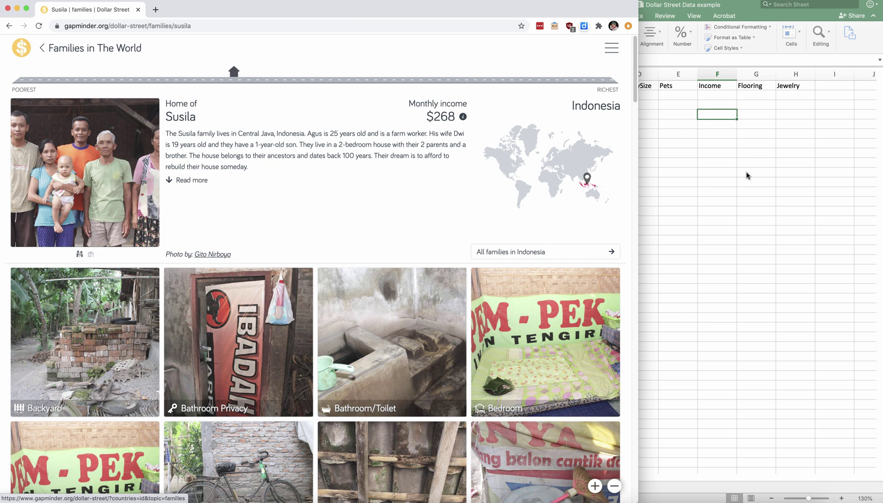
Step: Enter FamilyNum 1 in cell A2 of the Dollar Street Data example sheet
click(677, 152)
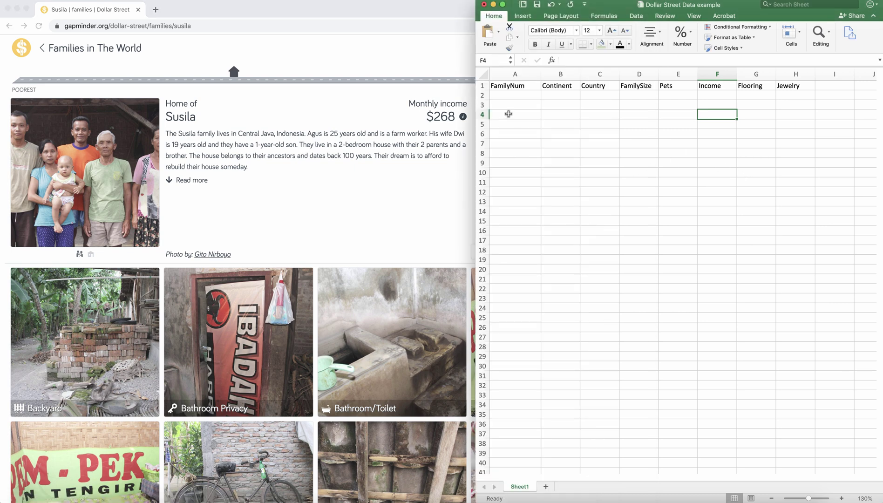
click(522, 95)
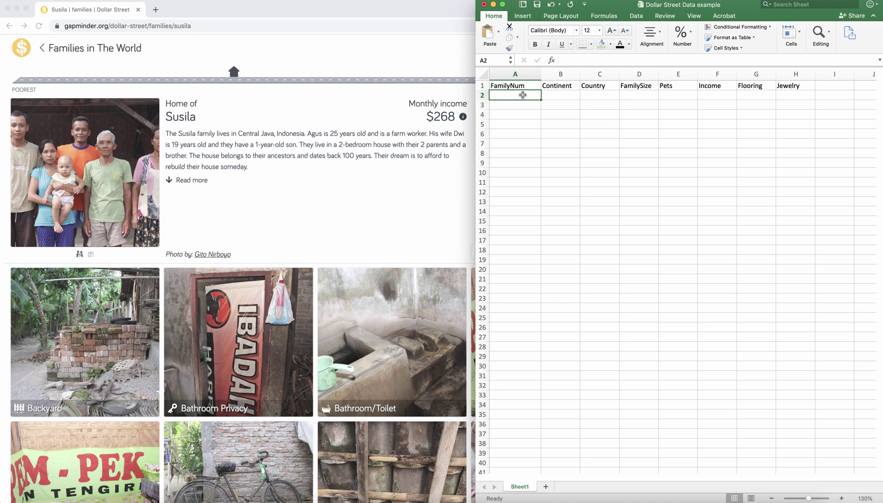
text(1)
key(Tab)
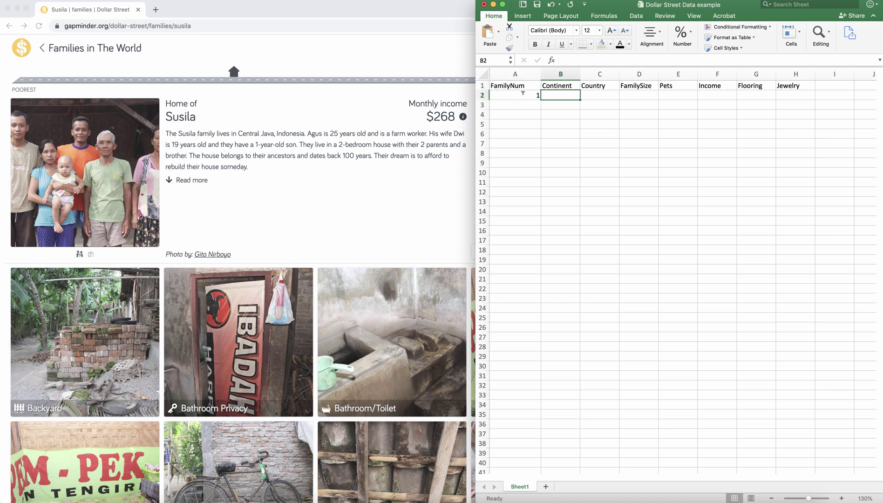
Step: Fill the row's Continent with Asia and Country with Indonesia
click(335, 185)
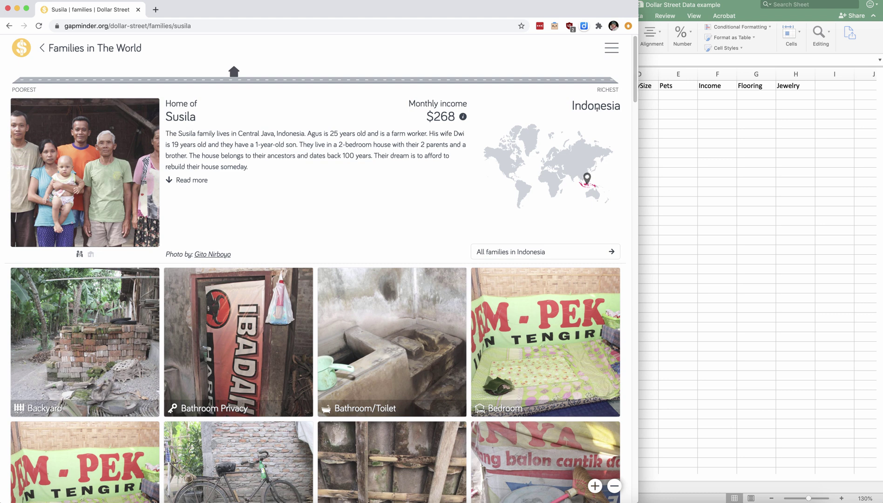
click(701, 118)
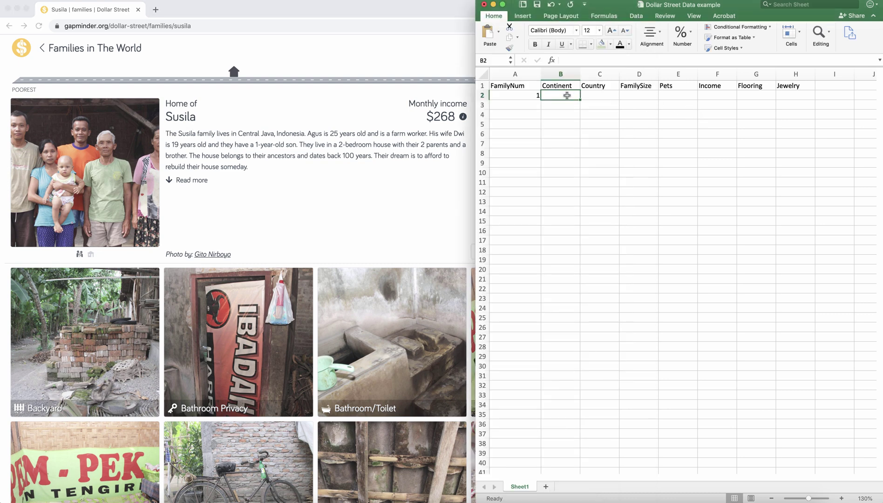
text(Asia)
key(Tab)
text(Indonesia)
key(Tab)
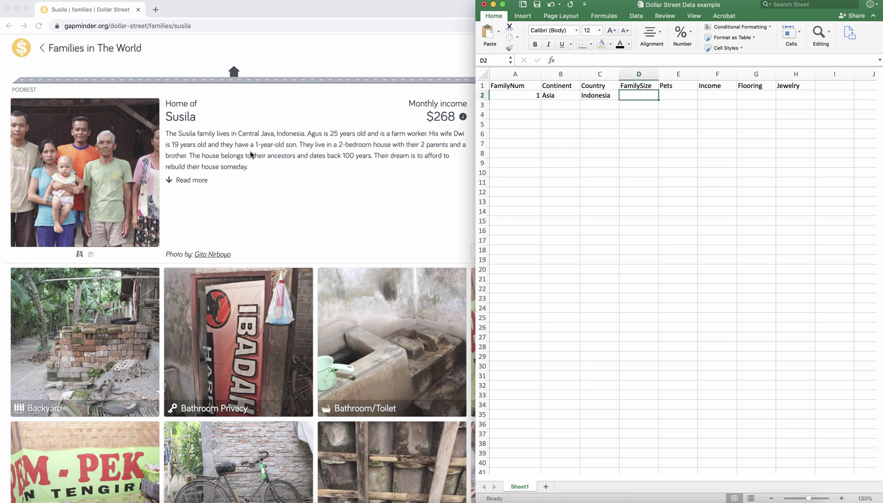
Step: Check the Susila family page, then type family size 6 under FamilySize
click(253, 210)
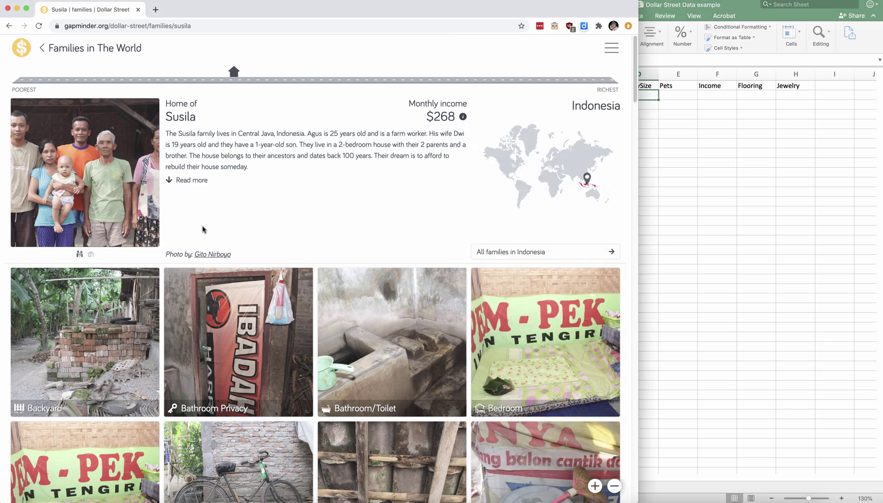
mouse_move(99, 201)
click(672, 182)
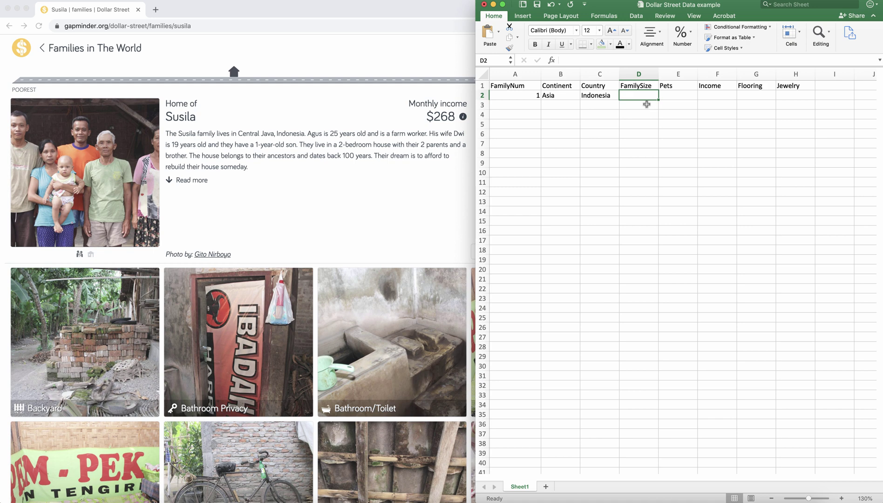
text(6)
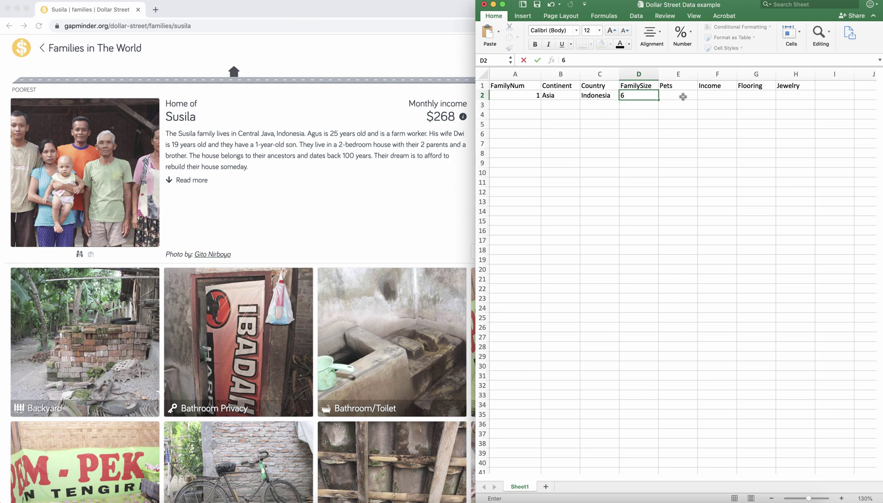
Step: Scroll the Susila family's photo grid down to the Pet, Phone and Moped/motorcycle pictures
click(363, 205)
scroll(333, 392, down, 5)
scroll(333, 392, down, 8)
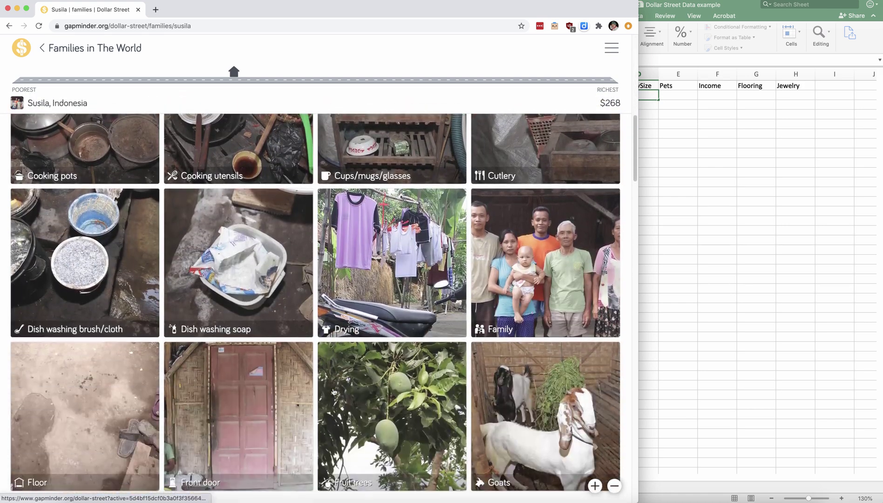
scroll(334, 392, down, 5)
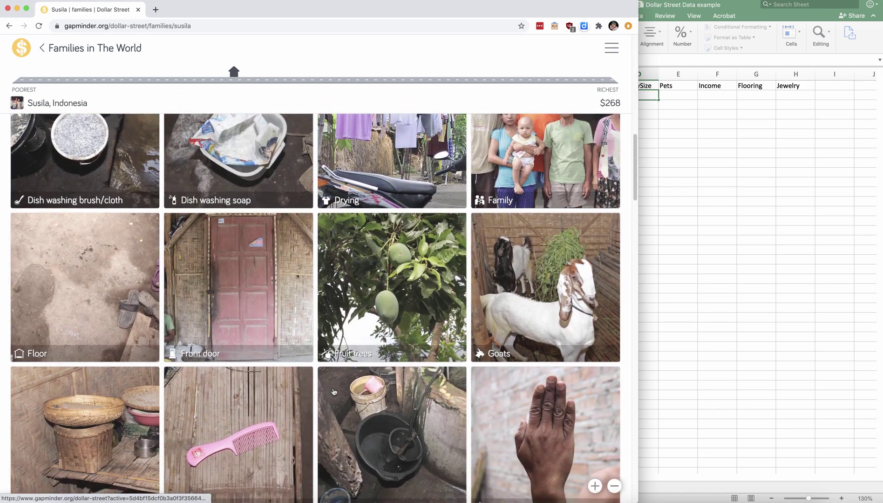
scroll(334, 392, down, 3)
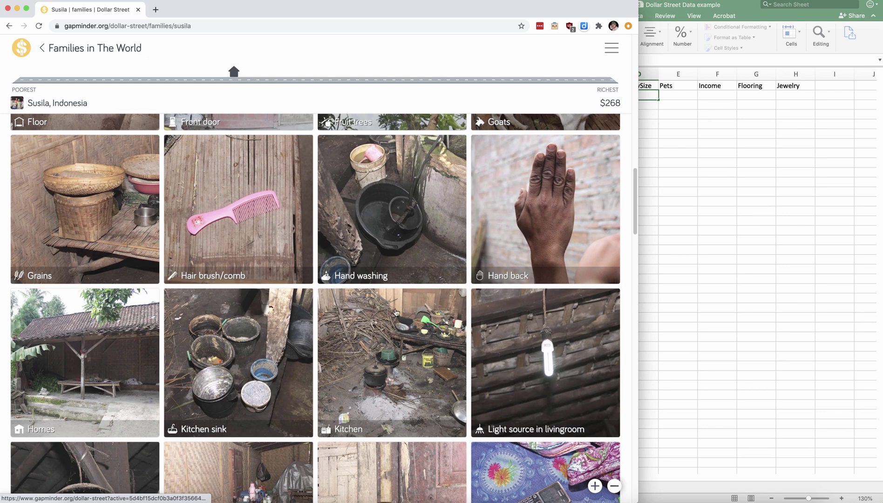
scroll(385, 354, down, 10)
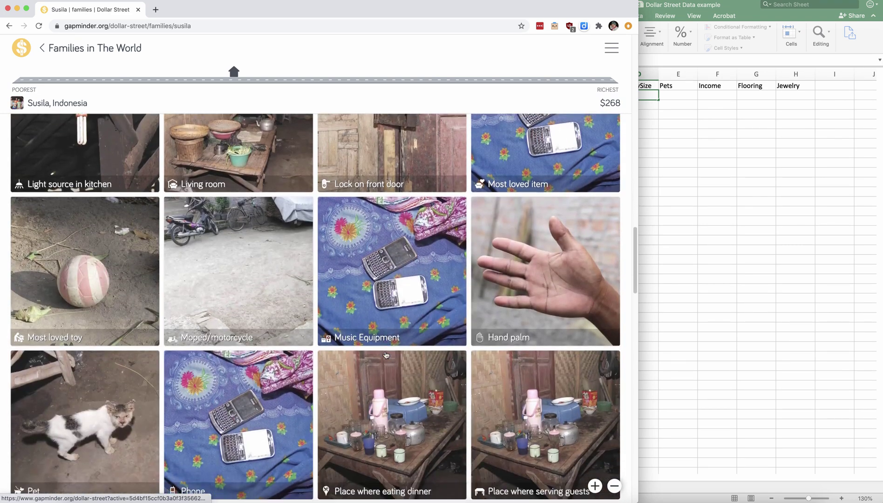
Step: Commit family size 6 in D2 and enter yes under Pets
scroll(386, 355, down, 1)
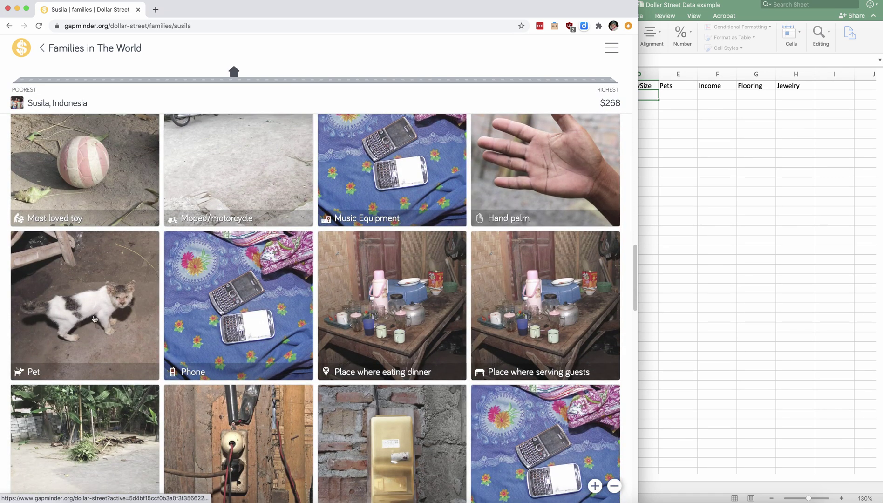
click(797, 166)
text(6)
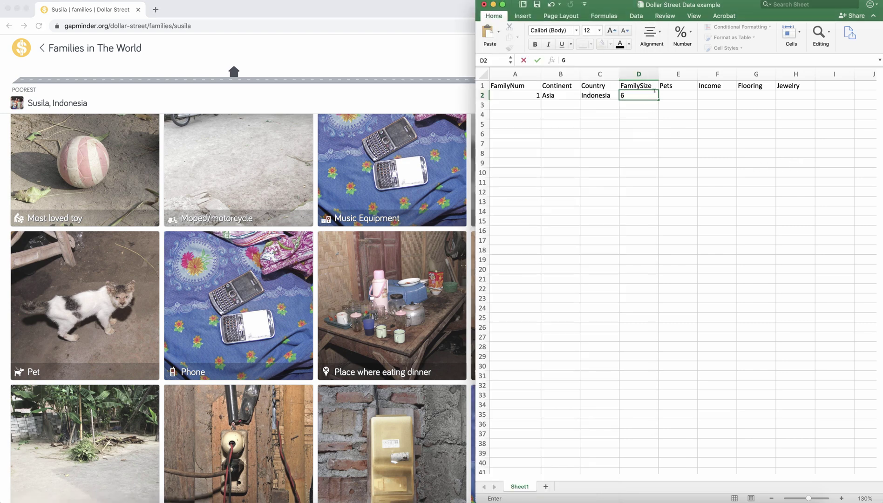
click(684, 95)
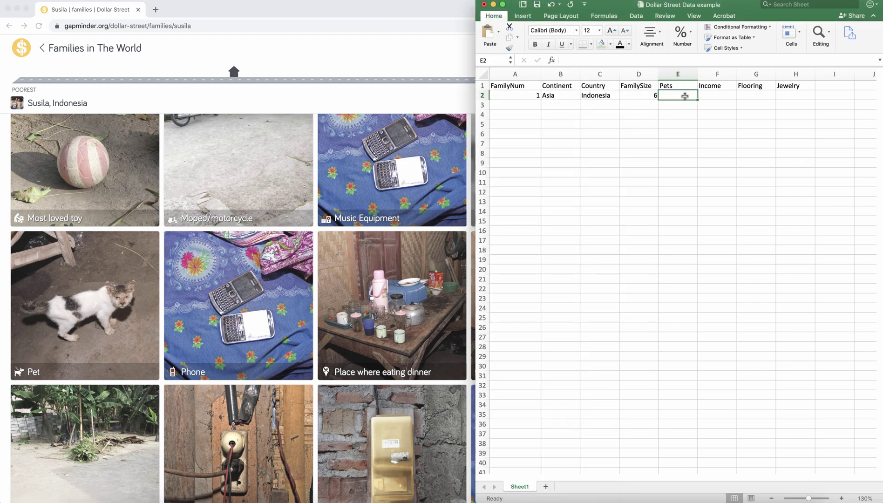
text(yes)
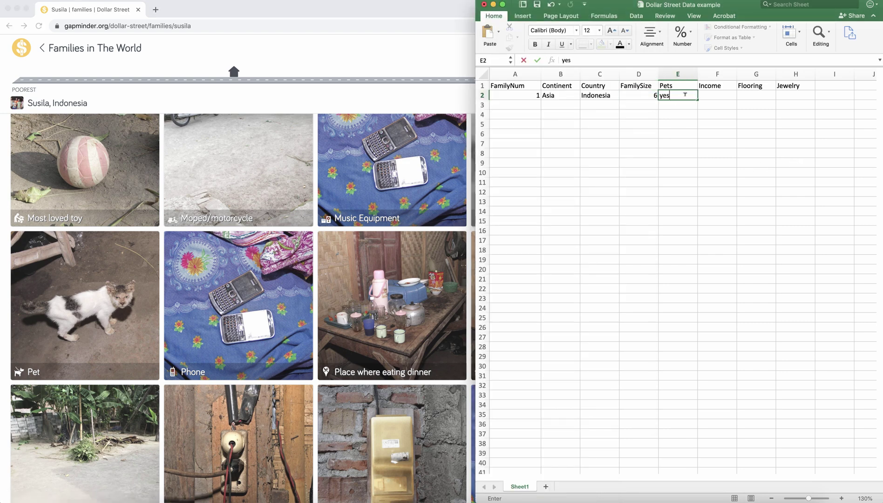
key(Tab)
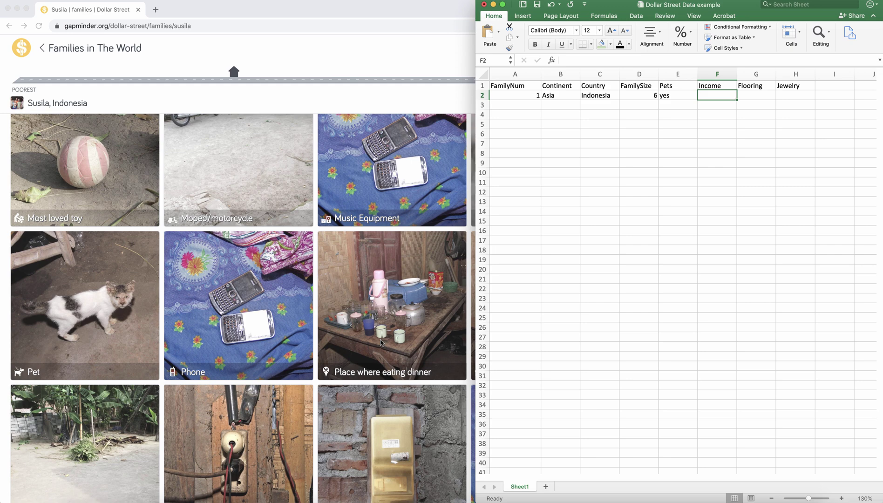
Step: Enter 268 under Income and move on to the Flooring cell G2
scroll(337, 289, up, 10)
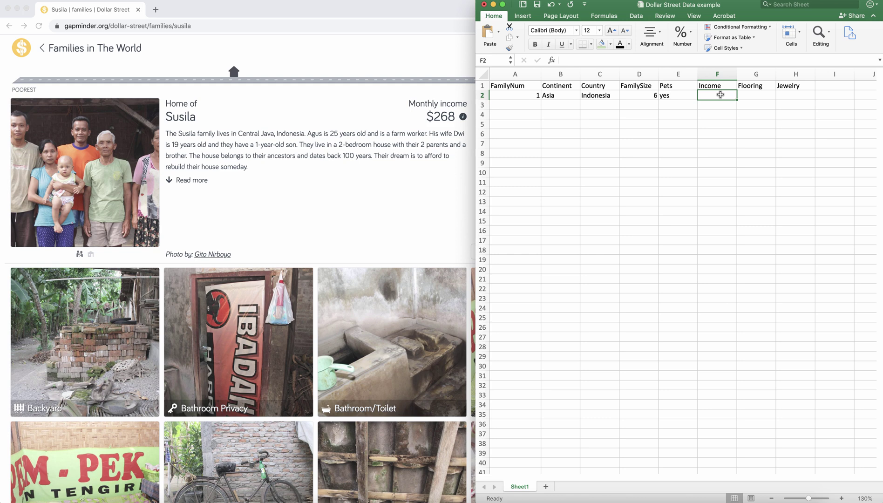
text(268)
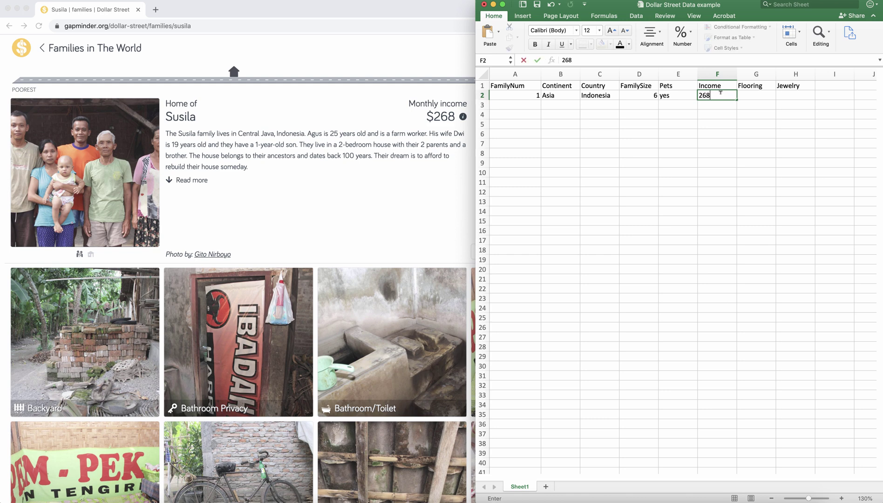
click(750, 93)
click(370, 194)
Step: Open the Susila family's enlarged Floor photo with its description
scroll(355, 391, down, 1)
scroll(355, 391, down, 5)
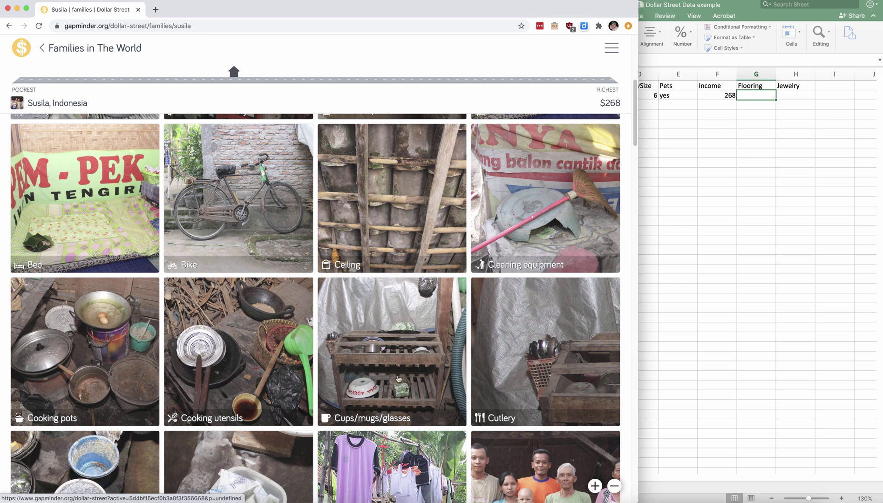
scroll(398, 378, down, 6)
scroll(398, 378, down, 1)
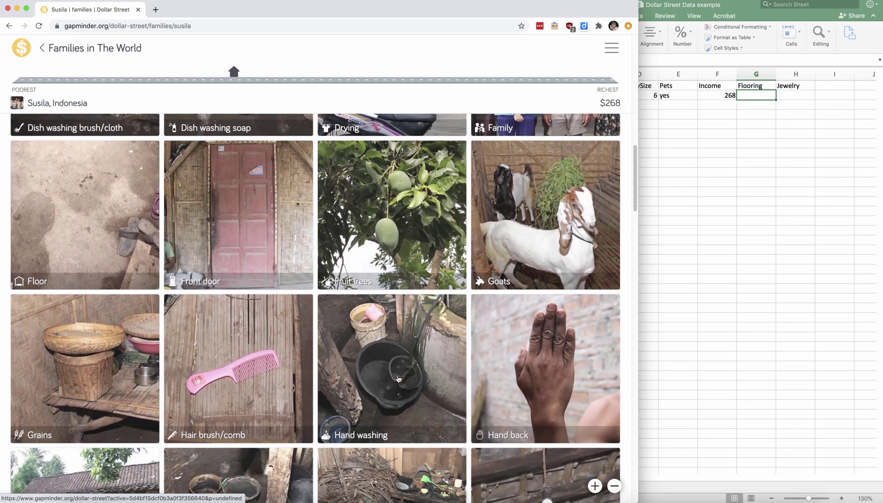
click(92, 229)
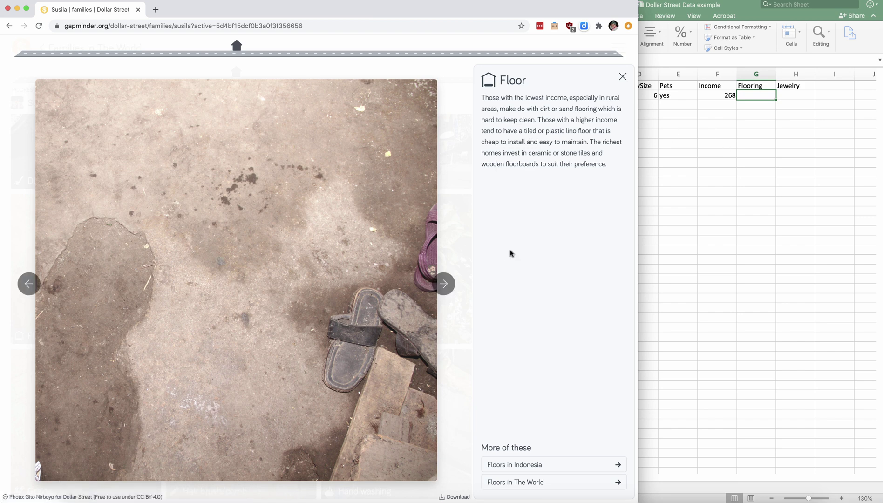
Step: Record dirt in the Flooring cell G2 and move to the Jewelry cell
click(759, 183)
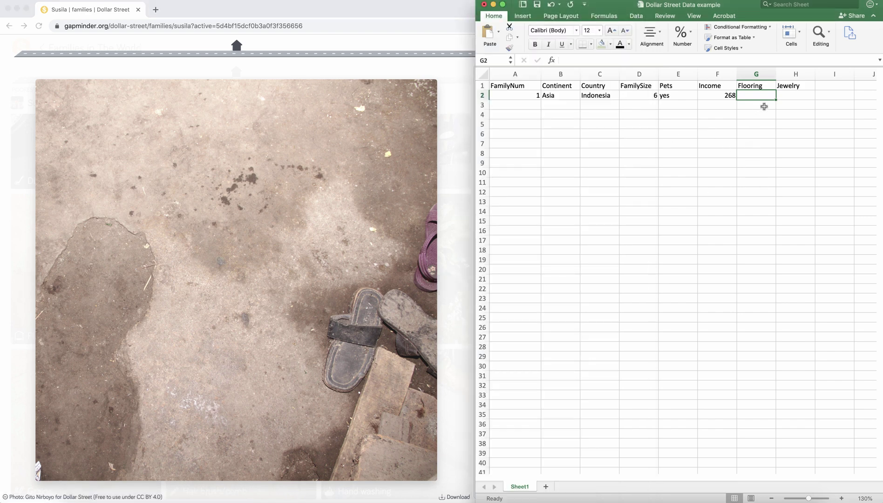
text(dirt)
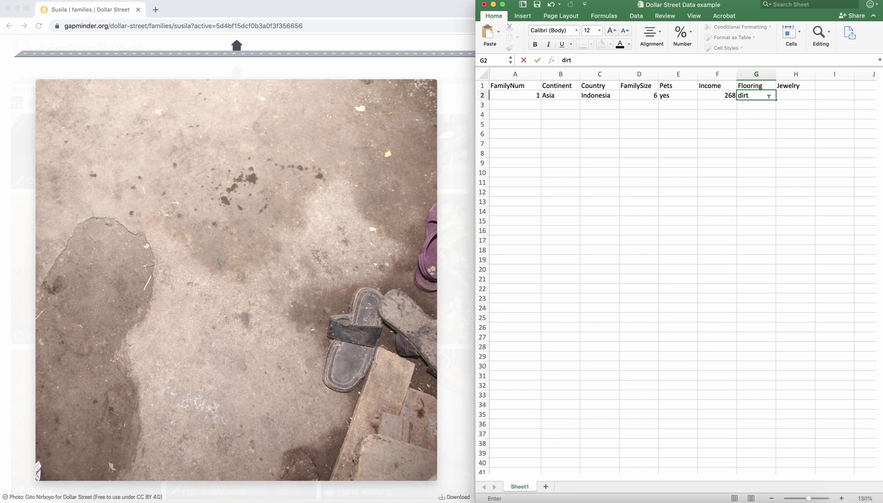
click(788, 94)
click(257, 169)
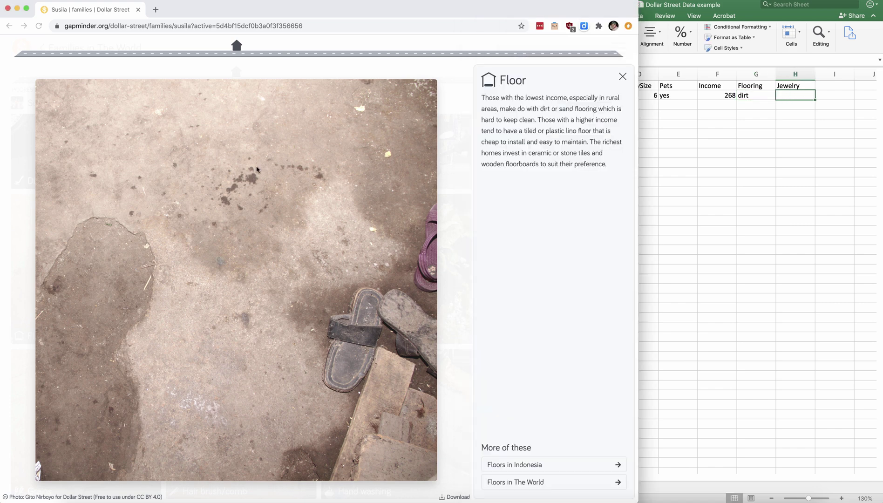
Step: Close the Floor photo and scan the Susila family's photos for any jewellery
click(622, 76)
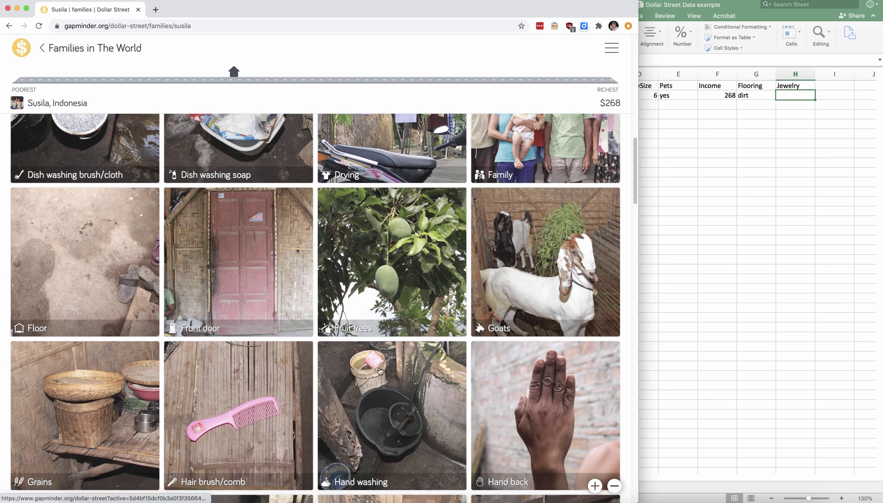
scroll(379, 370, down, 5)
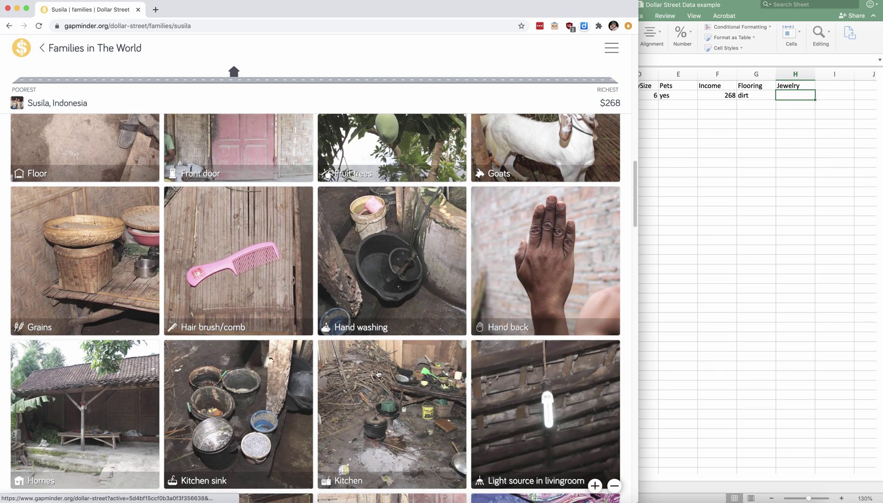
scroll(381, 414, down, 4)
scroll(382, 414, down, 10)
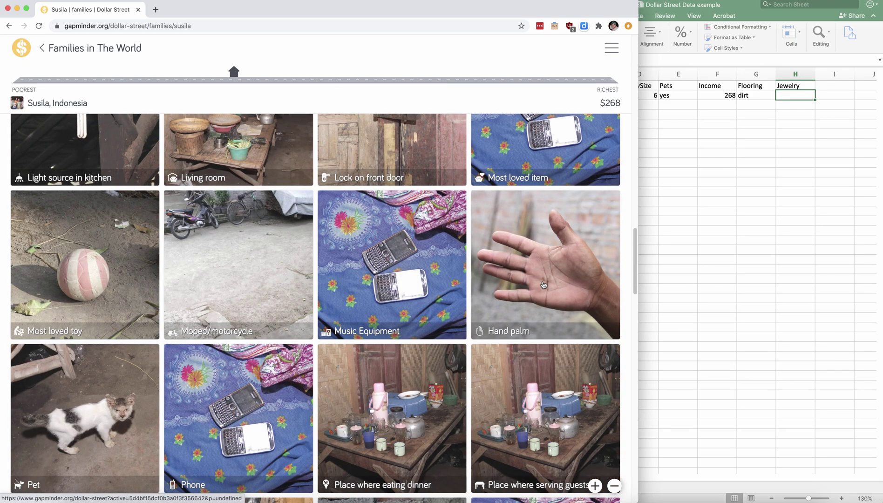
scroll(543, 285, up, 12)
scroll(547, 293, down, 10)
scroll(547, 292, down, 20)
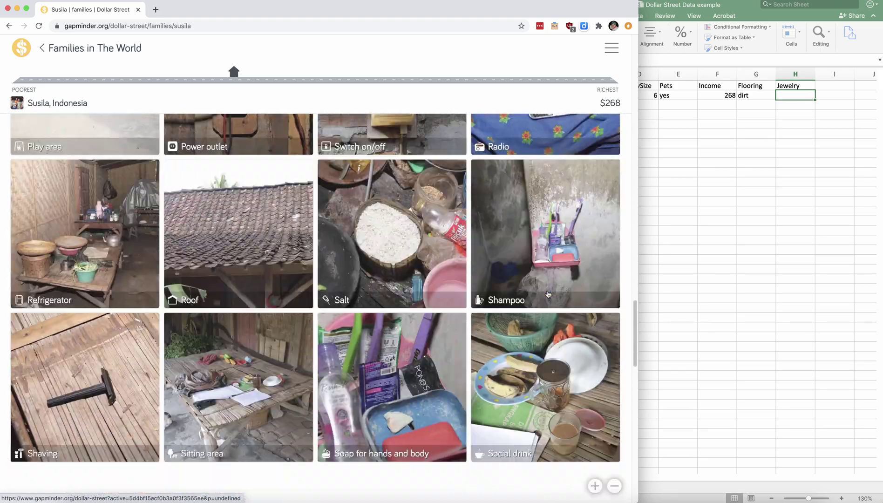
scroll(548, 293, down, 13)
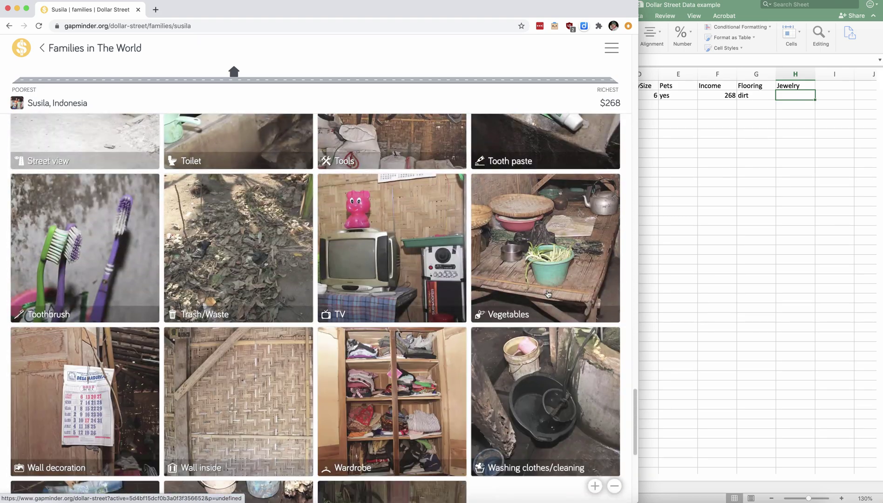
scroll(548, 293, down, 7)
scroll(548, 294, up, 20)
scroll(548, 293, up, 20)
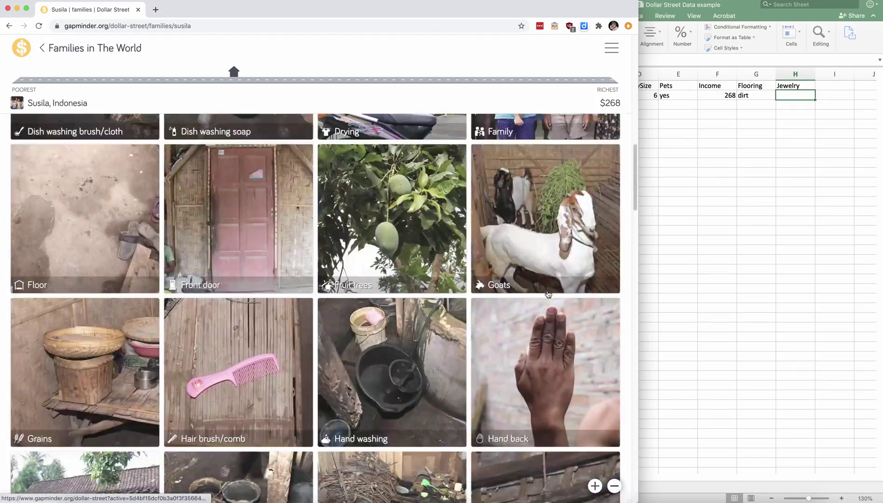
scroll(547, 294, up, 10)
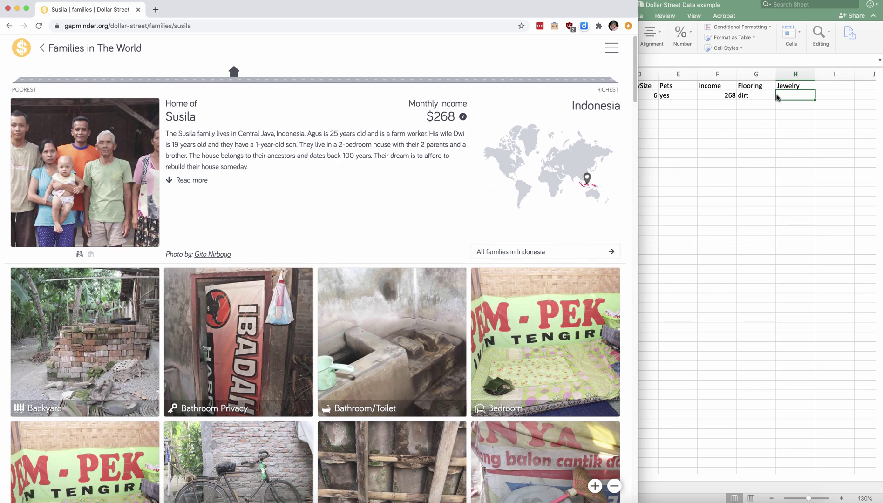
Step: Enter no in Jewelry cell H2 to complete the Susila row
click(785, 95)
text(no)
key(Return)
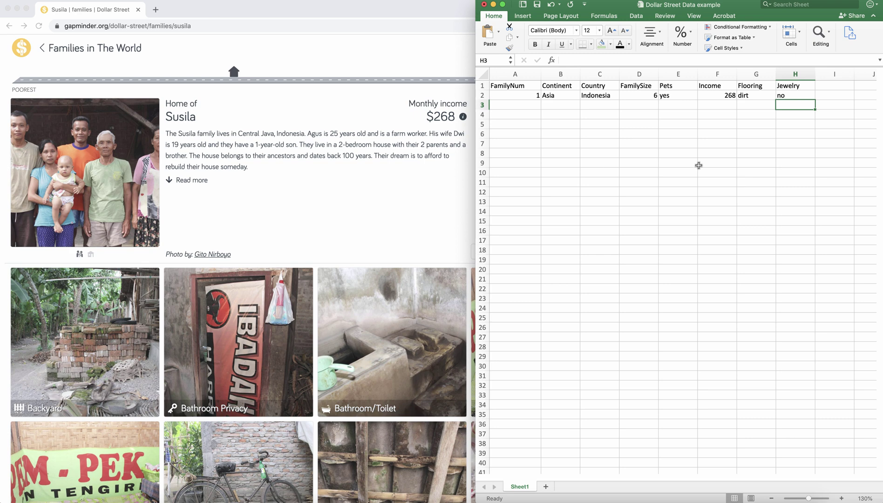
Step: Leave the completed Susila row as is and bring back the Susila family's Dollar Street page
click(219, 345)
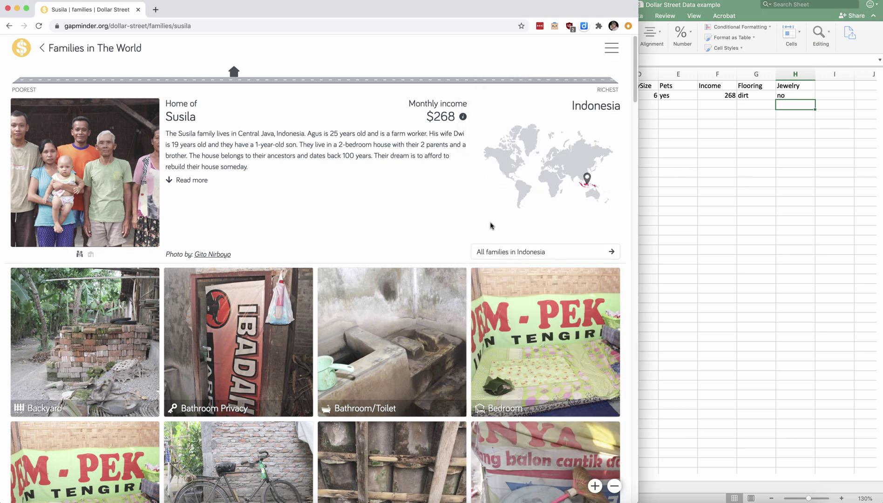
click(673, 155)
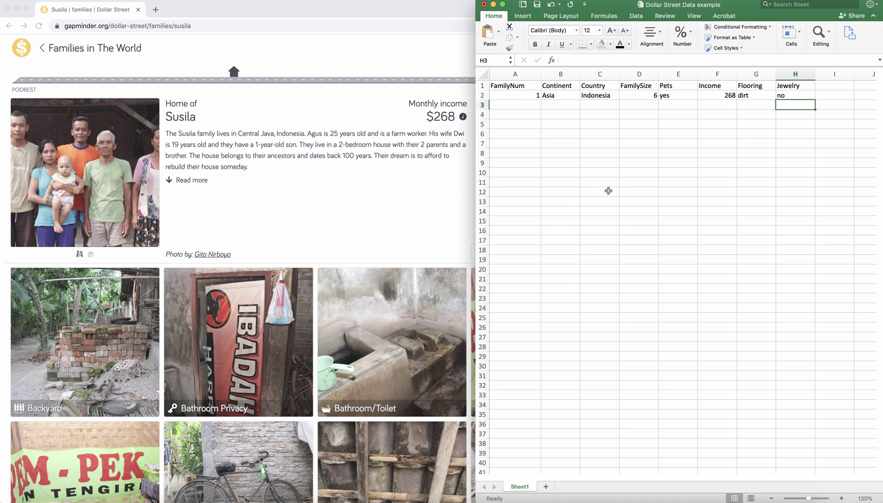
click(605, 161)
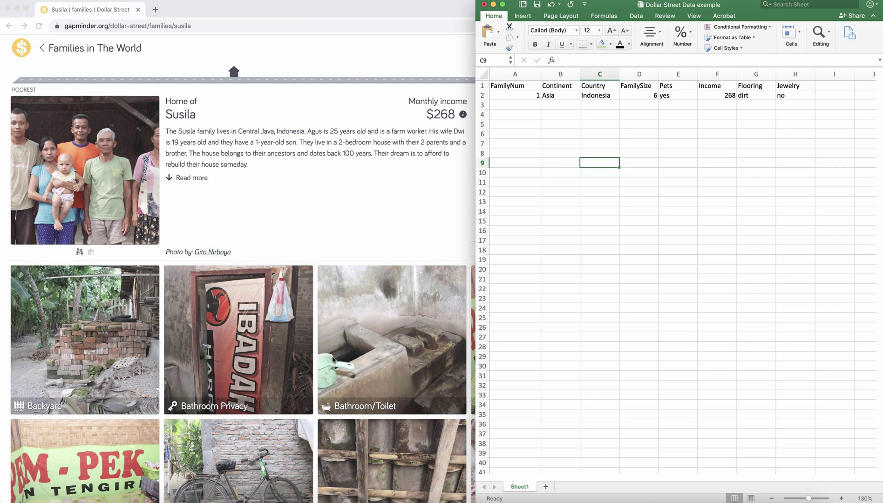
scroll(332, 359, down, 4)
scroll(332, 359, down, 2)
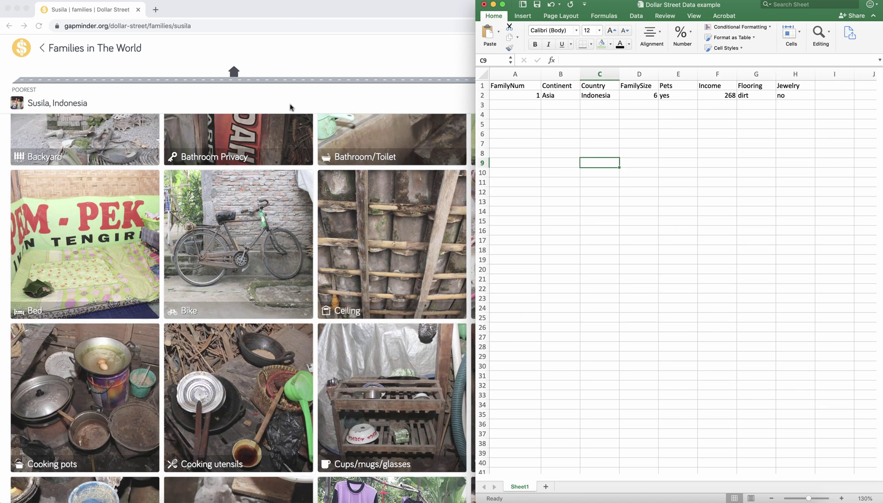
click(306, 63)
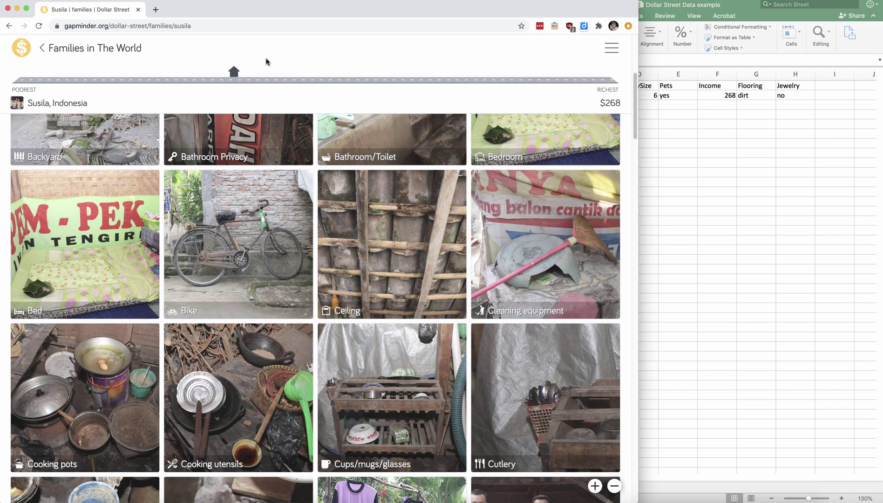
Step: Return to Families in The World and switch the photo topic to Hands
click(45, 48)
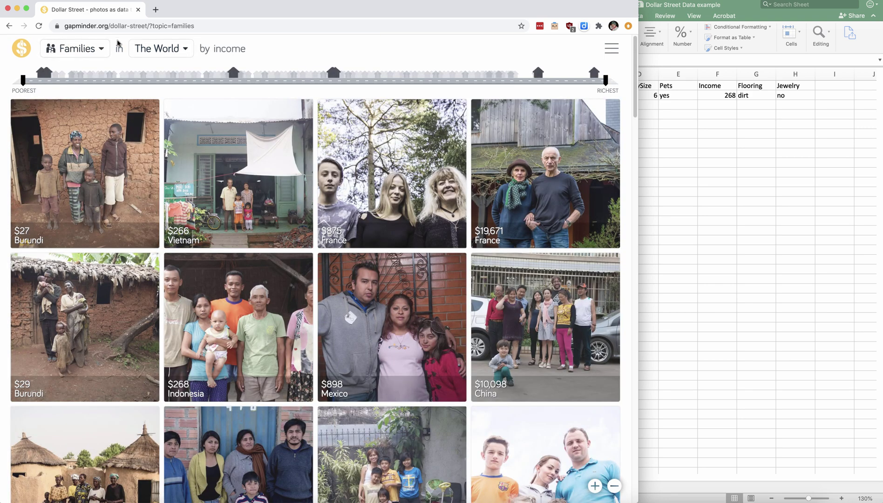
click(104, 51)
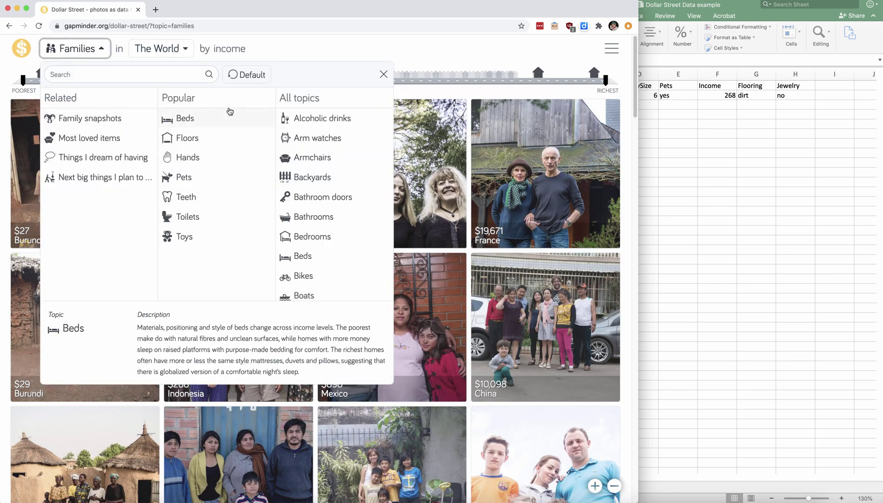
click(196, 156)
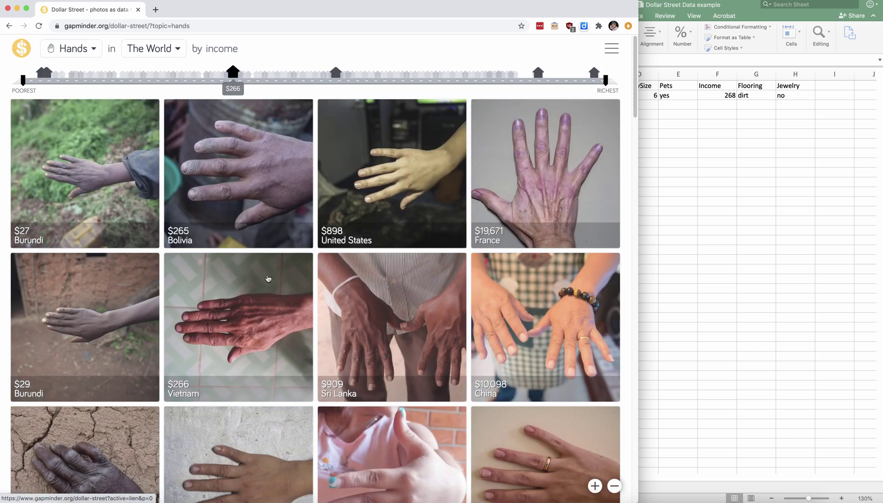
Step: Browse the Hands photos by income, from Burundi at $27 to France at $19,671
scroll(242, 261, down, 3)
scroll(268, 278, down, 7)
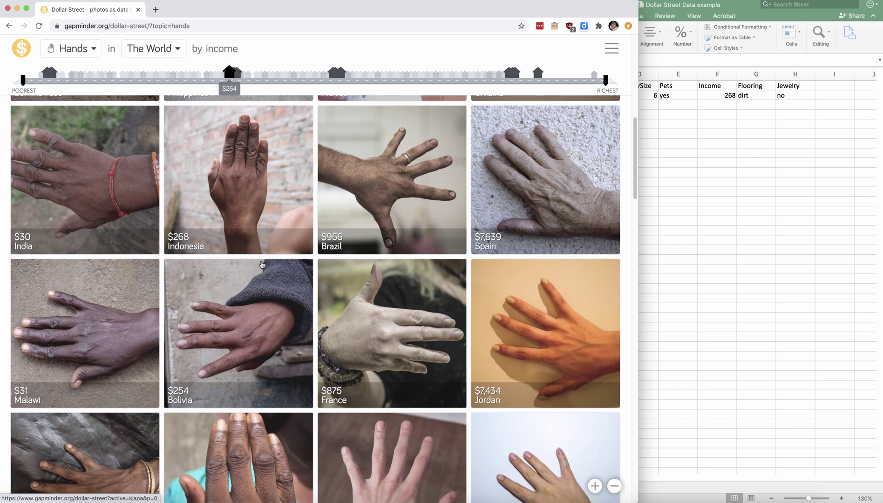
scroll(112, 145, down, 3)
scroll(112, 145, up, 3)
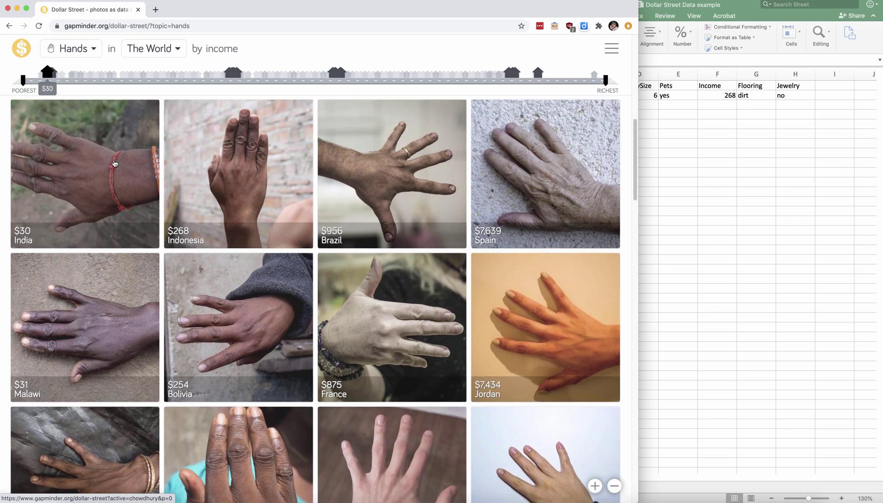
scroll(398, 145, down, 6)
scroll(411, 155, down, 3)
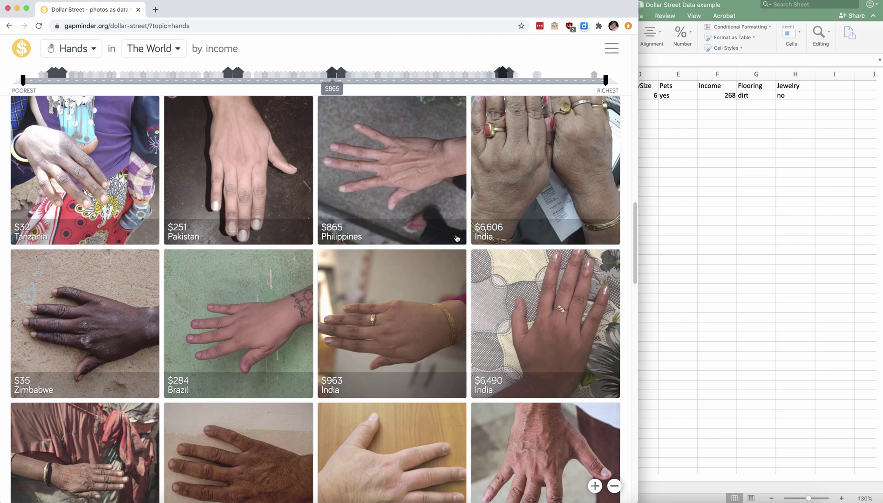
scroll(456, 238, up, 5)
scroll(456, 239, up, 5)
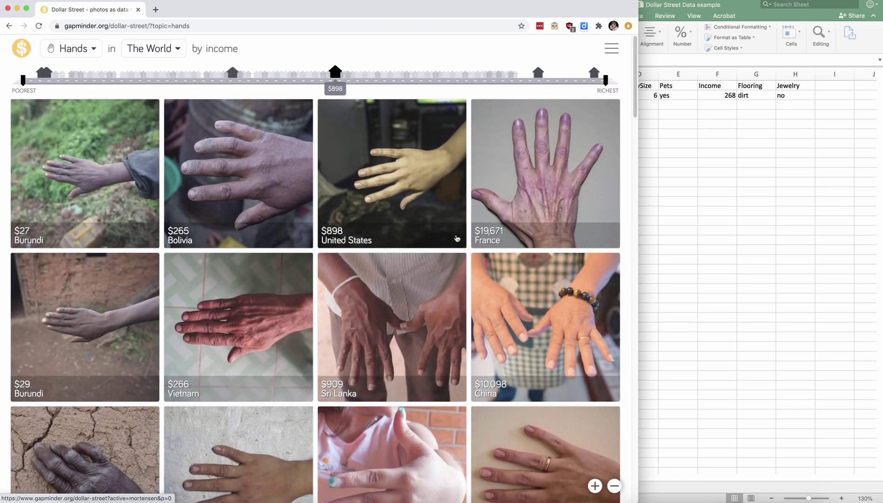